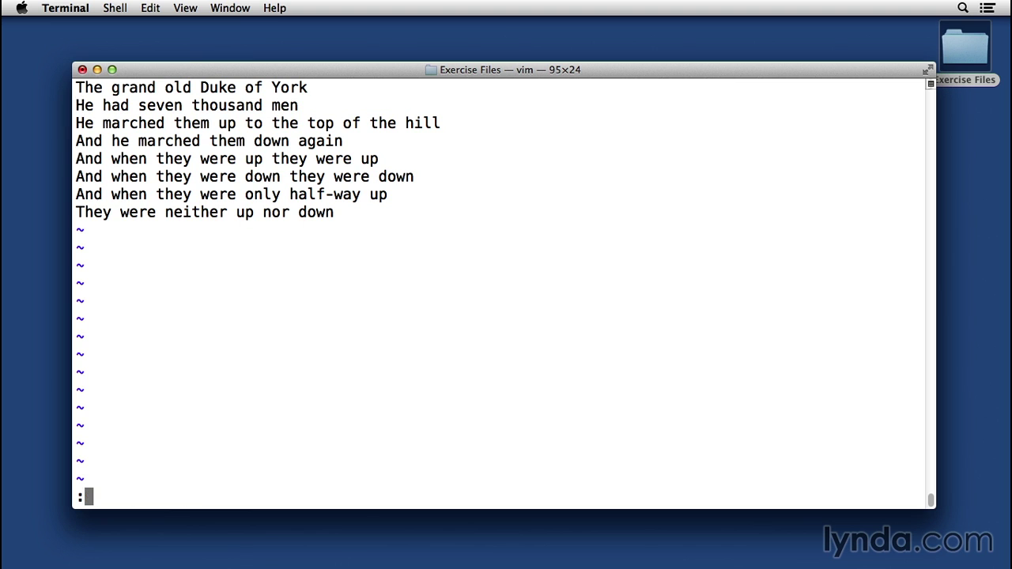
Substitute every "the" on the fifth line with "THE" using the g flag, and undo the substitution.
text(s/the)
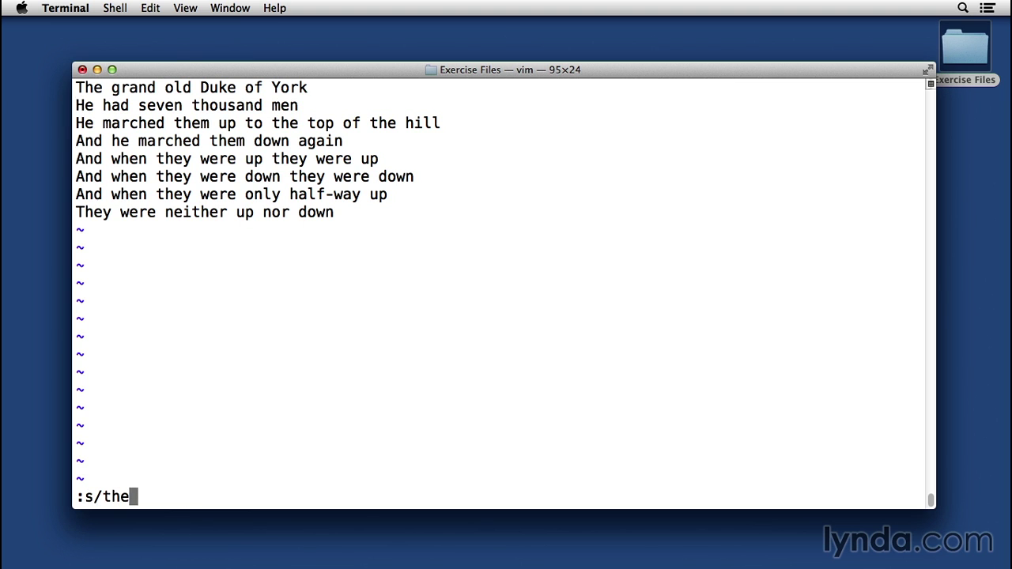
text(/THE)
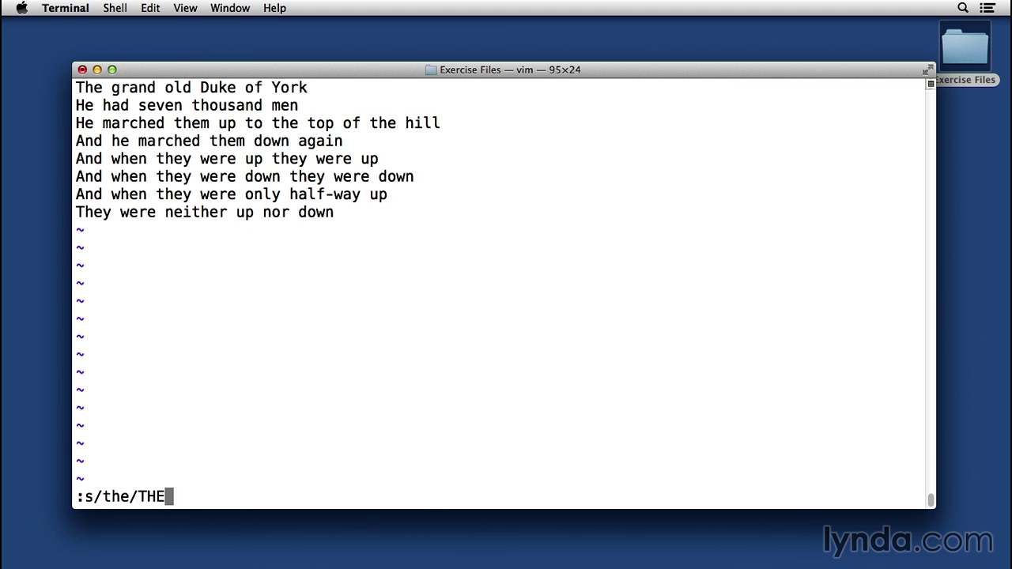
text(/)
text(g)
key(Return)
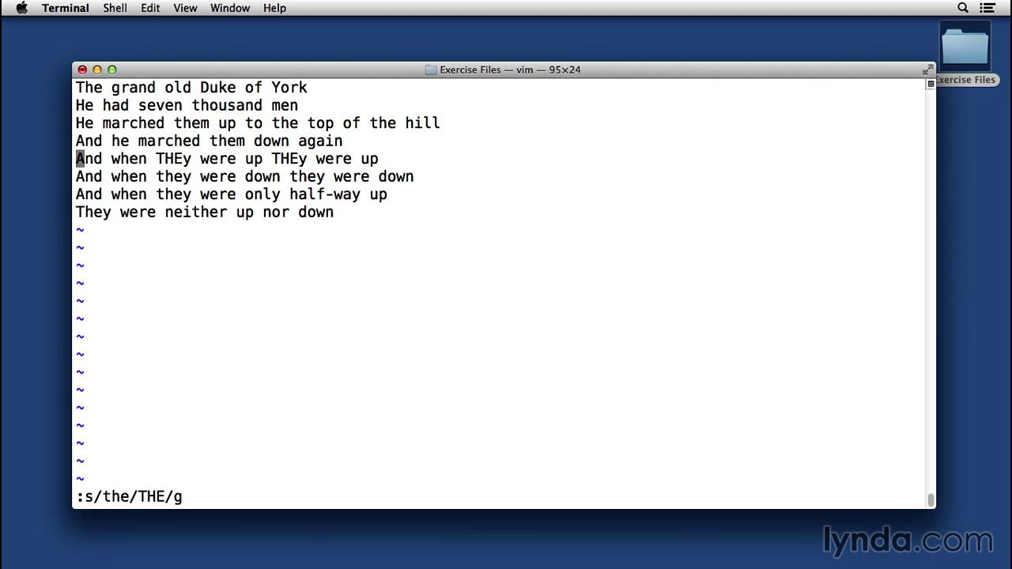
key(u)
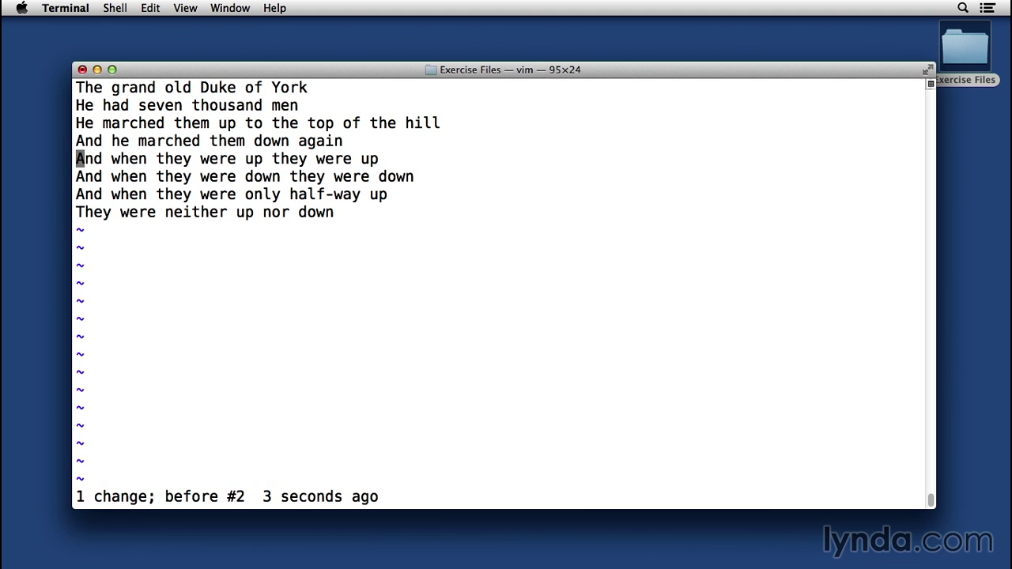
Substitute only the first lowercase "the" on each line of the whole file with "THE", and undo the substitution.
key(colon)
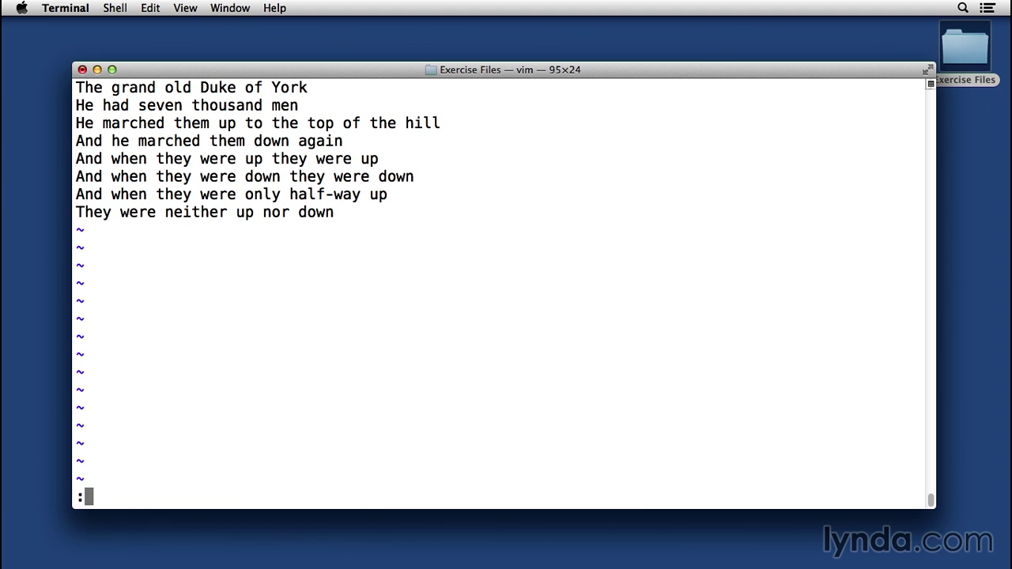
text(%s/the/THEM)
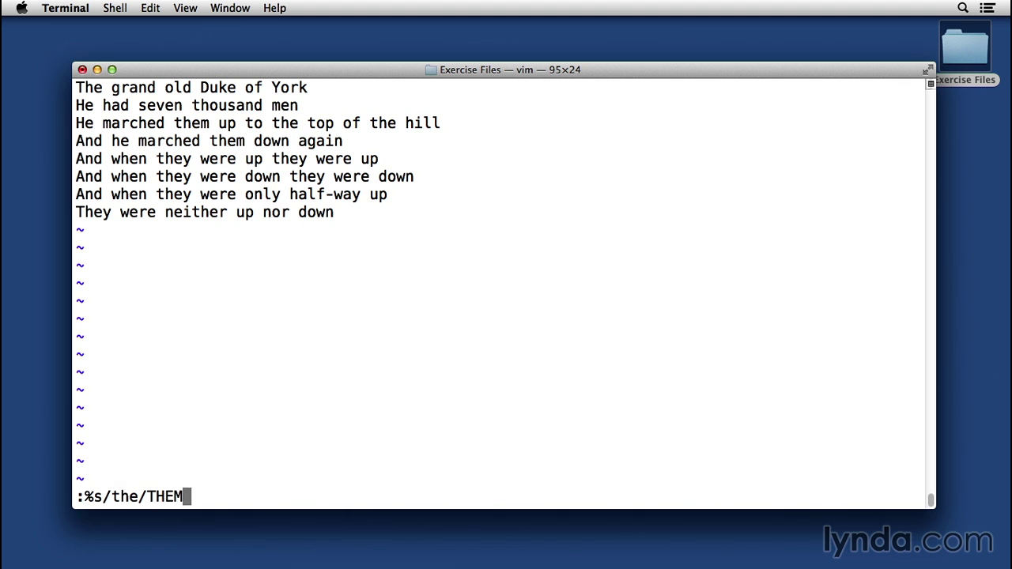
key(BackSpace)
text(/)
key(Return)
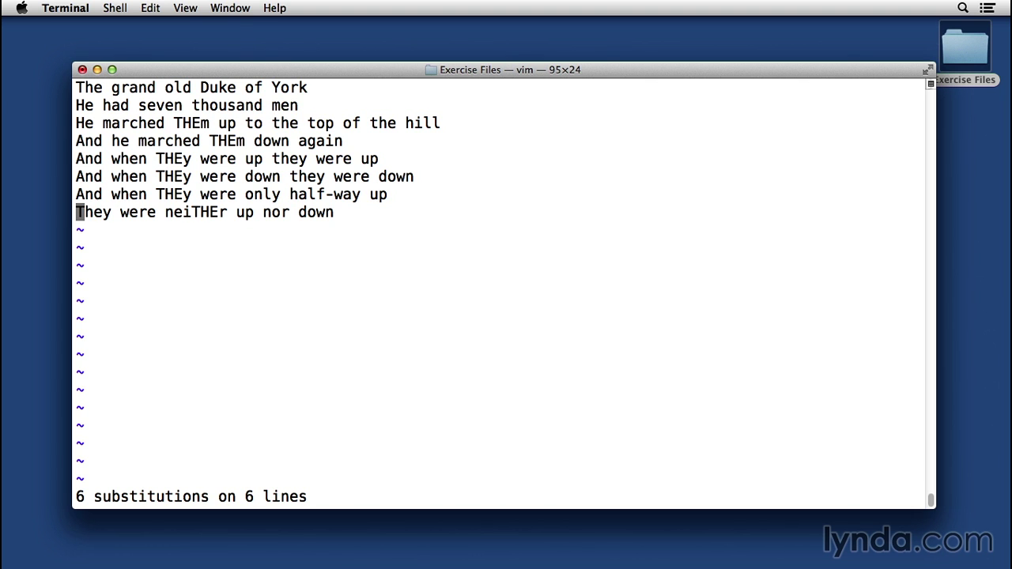
key(u)
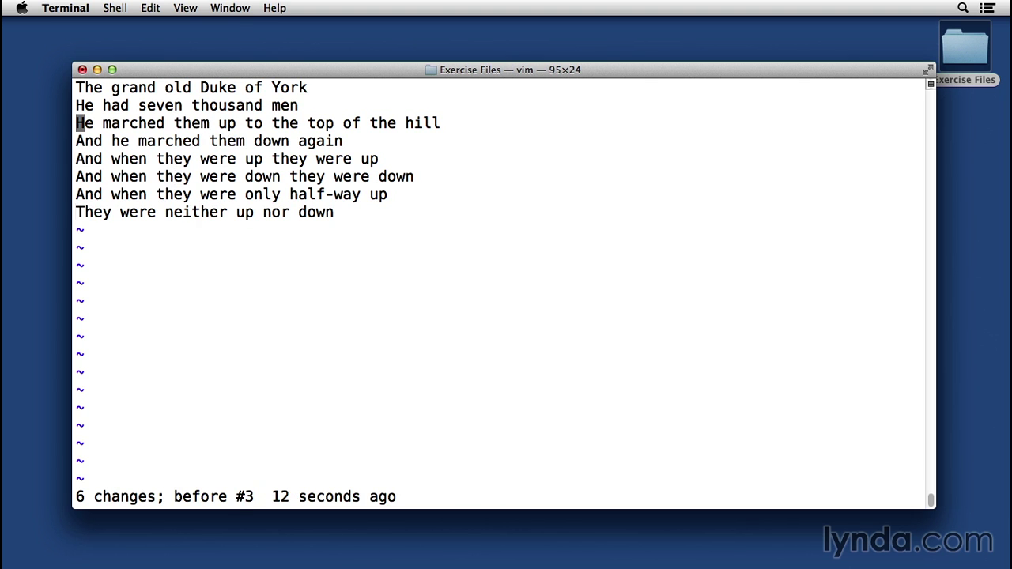
Substitute every lowercase "the" in the whole file with "THE" using slash delimiters, and undo the substitution.
key(shift+semicolon)
text(%)
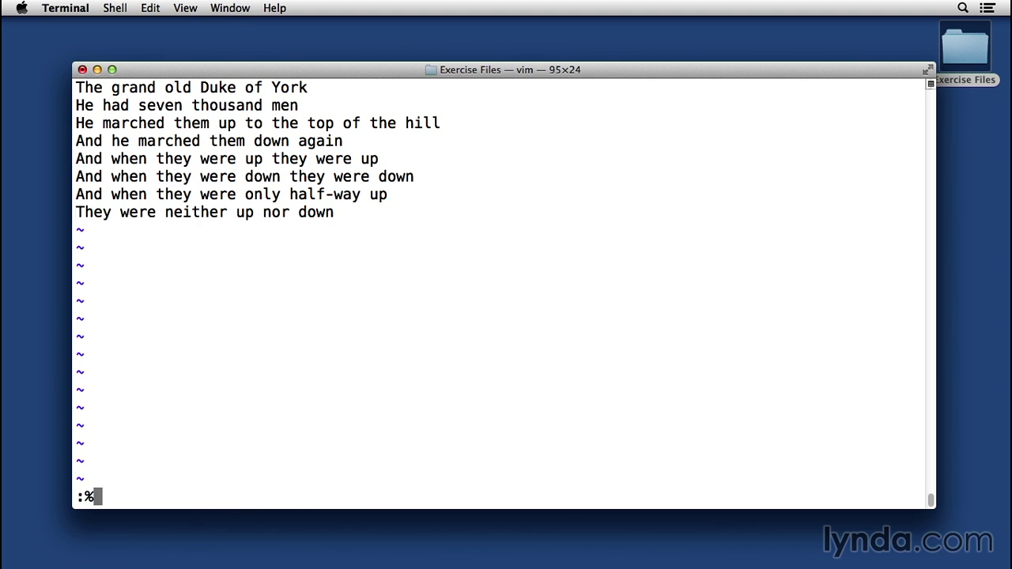
text(s/the/THE/g)
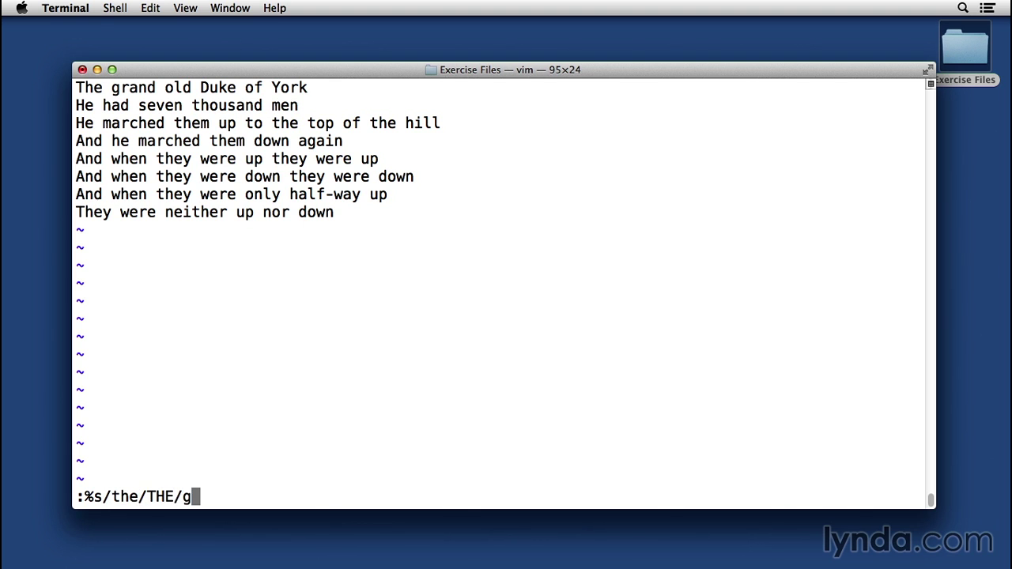
key(Return)
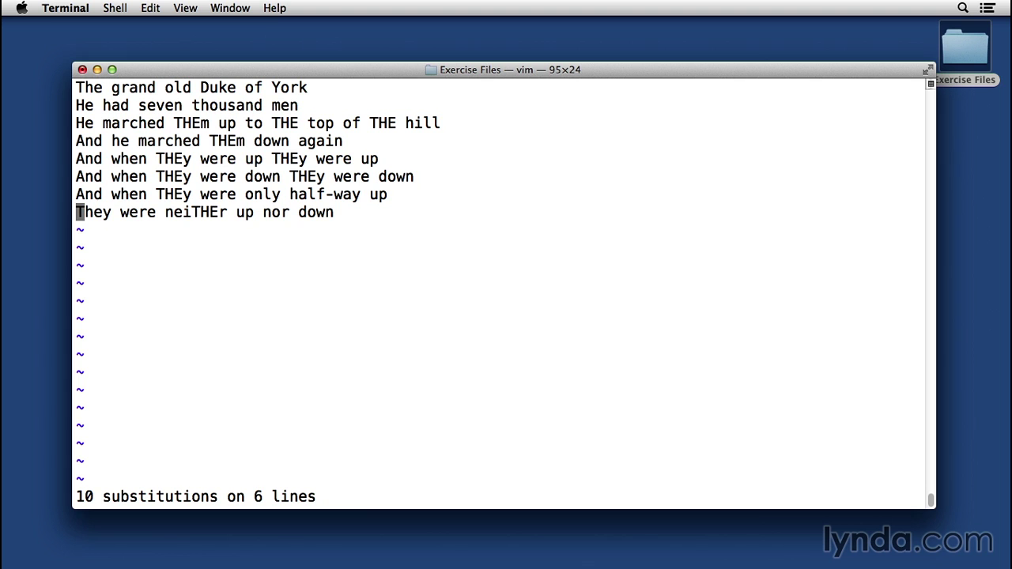
key(u)
key(Escape)
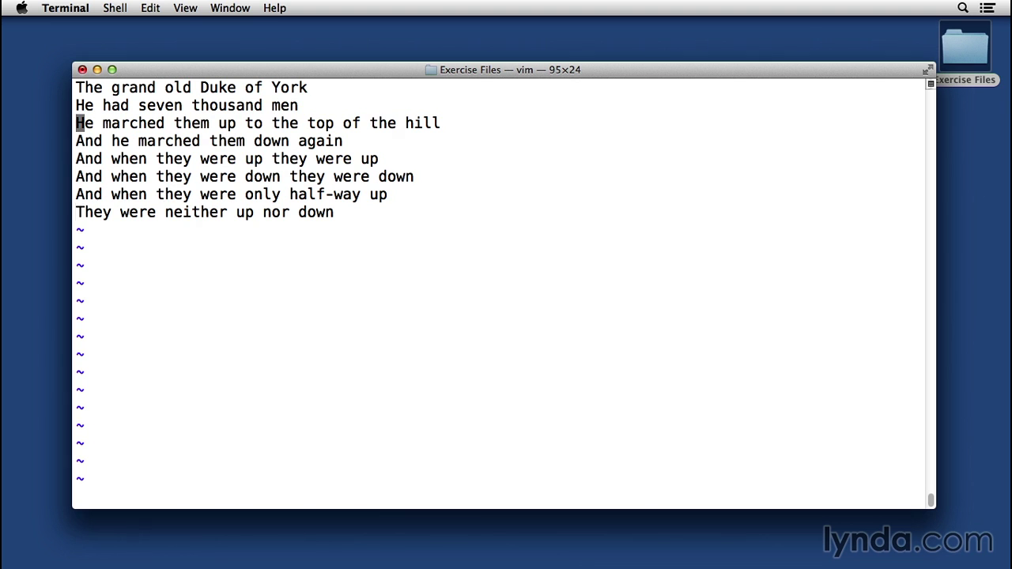
Run the file-wide "the" to "THE" substitution with semicolons as delimiters and the g flag, and undo it.
key(colon)
text(%s;the)
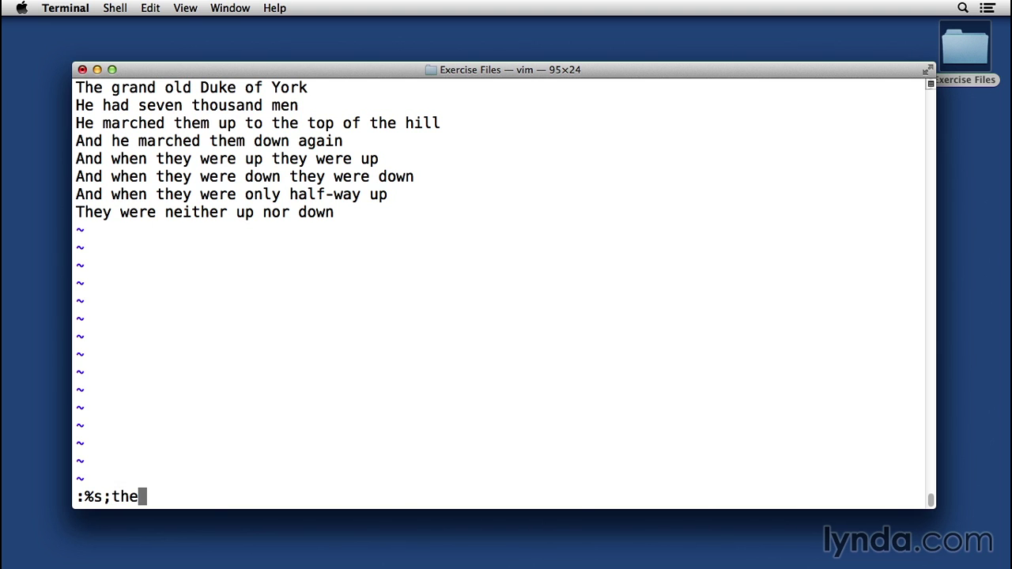
text(;THE;g)
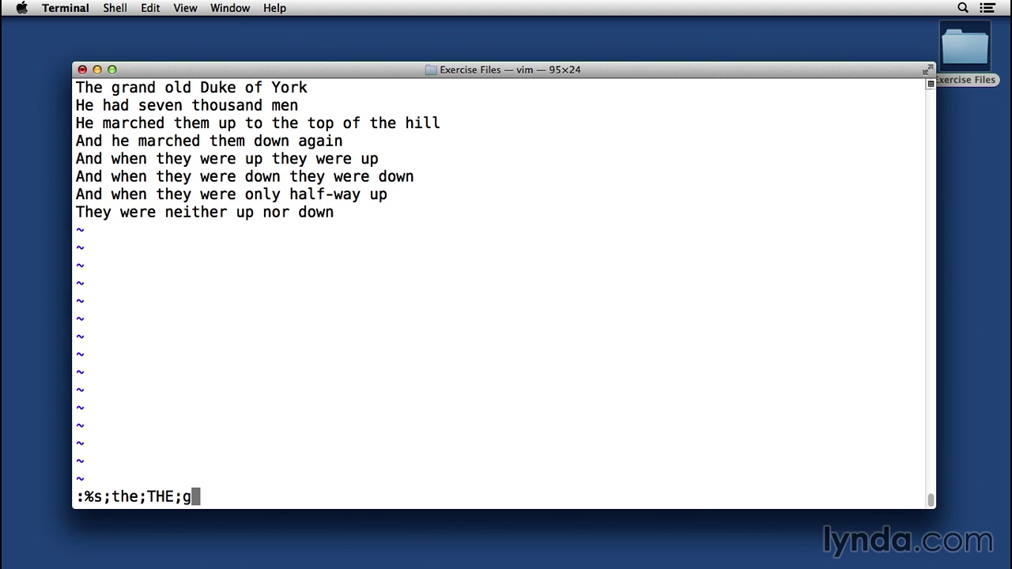
key(Return)
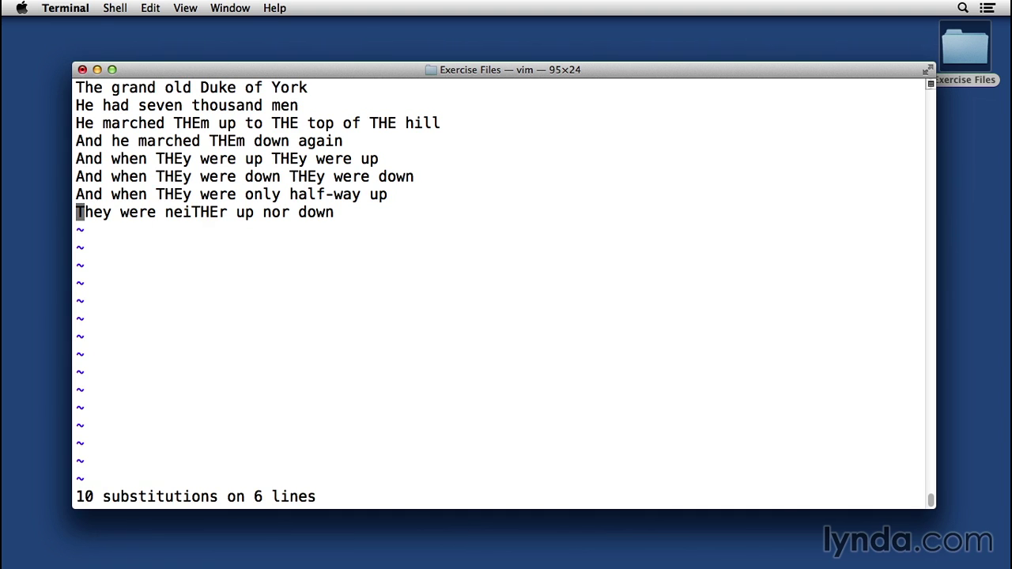
key(u)
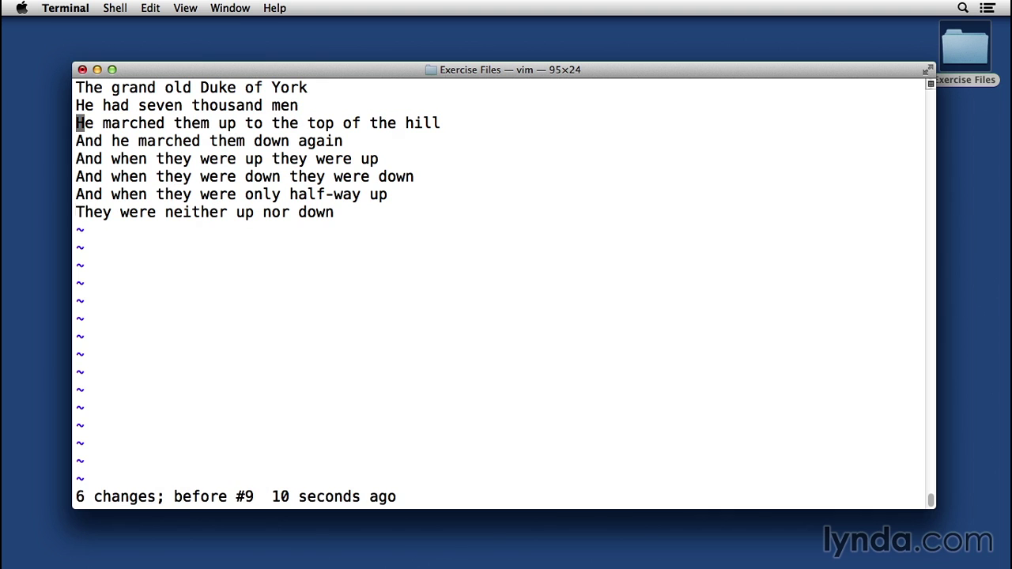
Wrap every match of the pattern the[ym] in the whole file in parentheses using (&), and undo the substitution.
key(shift+semicolon)
text(%s/the)
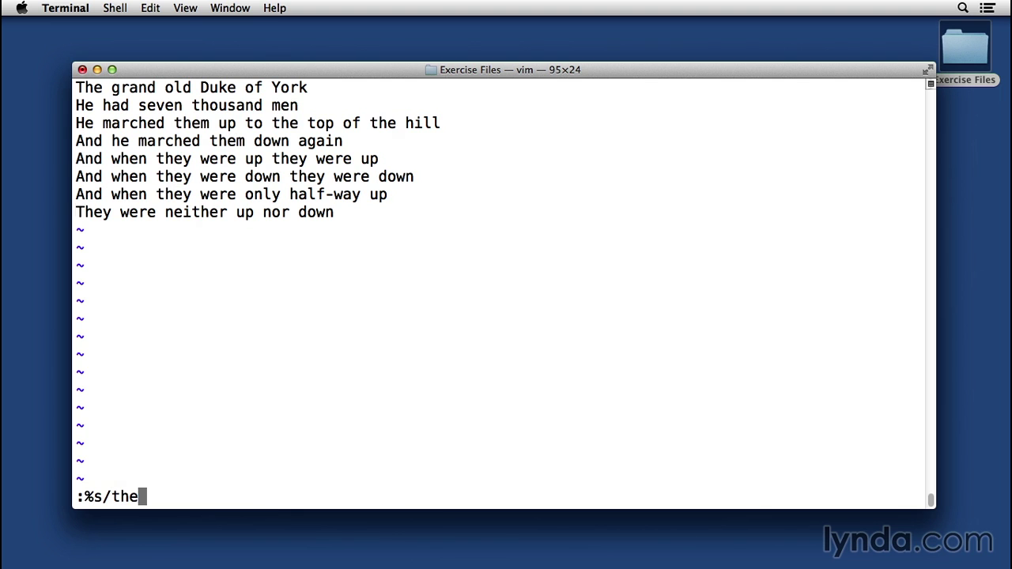
text([ym]/)
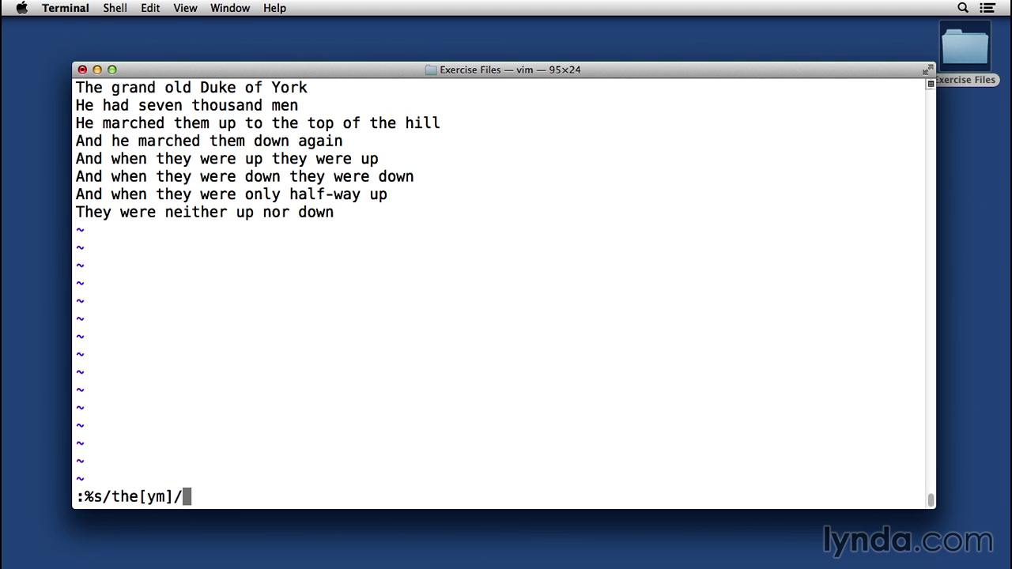
text((&)/g)
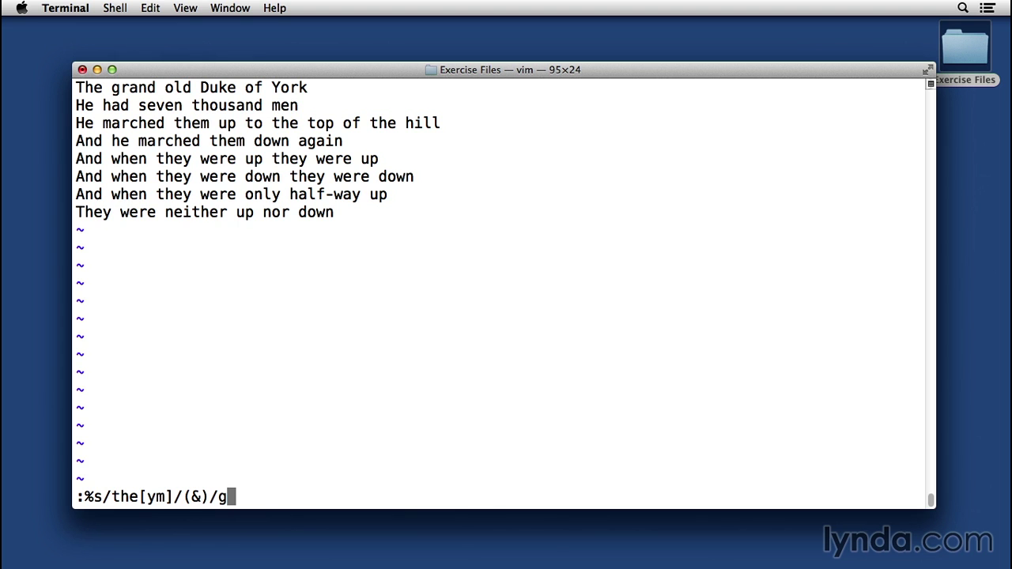
key(Return)
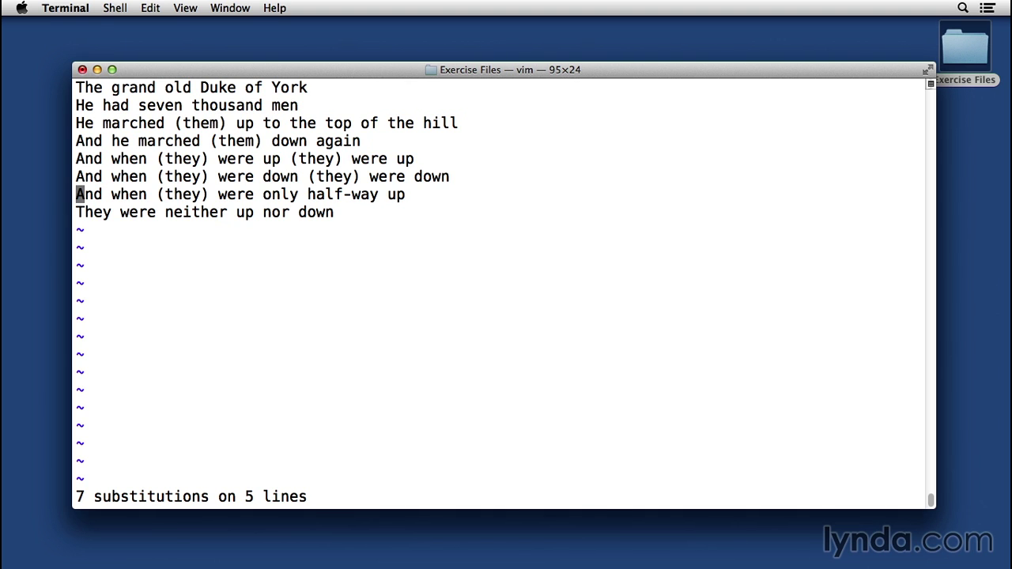
key(u)
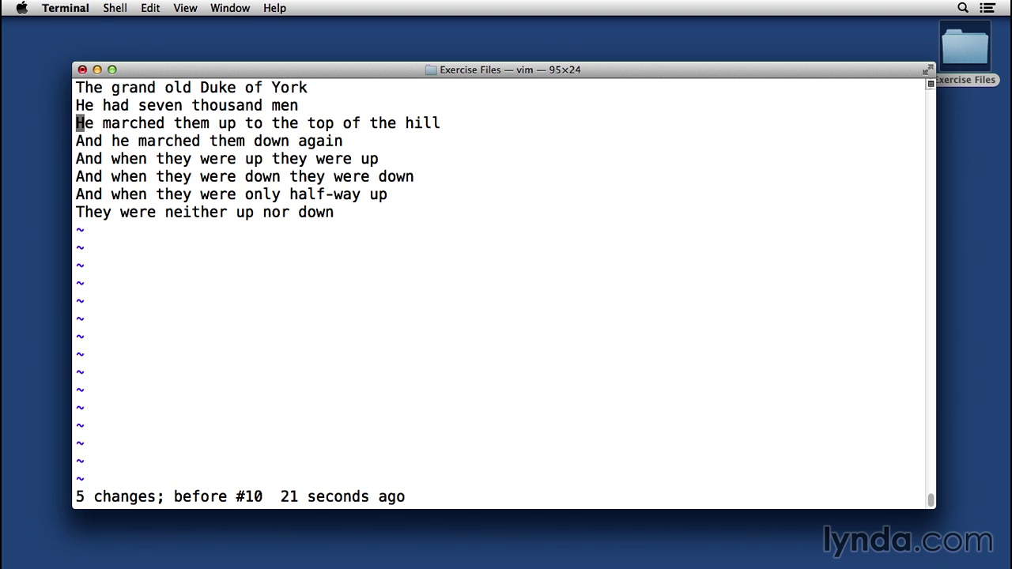
Swap the first "they were" on each line to "were they" across the file, using two captured groups and the replacement \2 \1.
key(shift+semicolon)
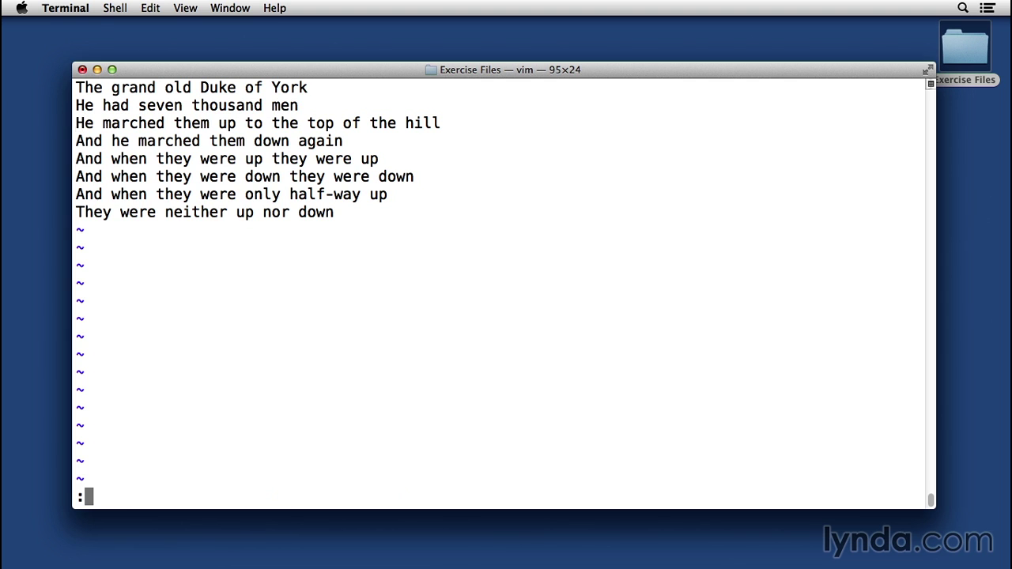
text(%s/\()
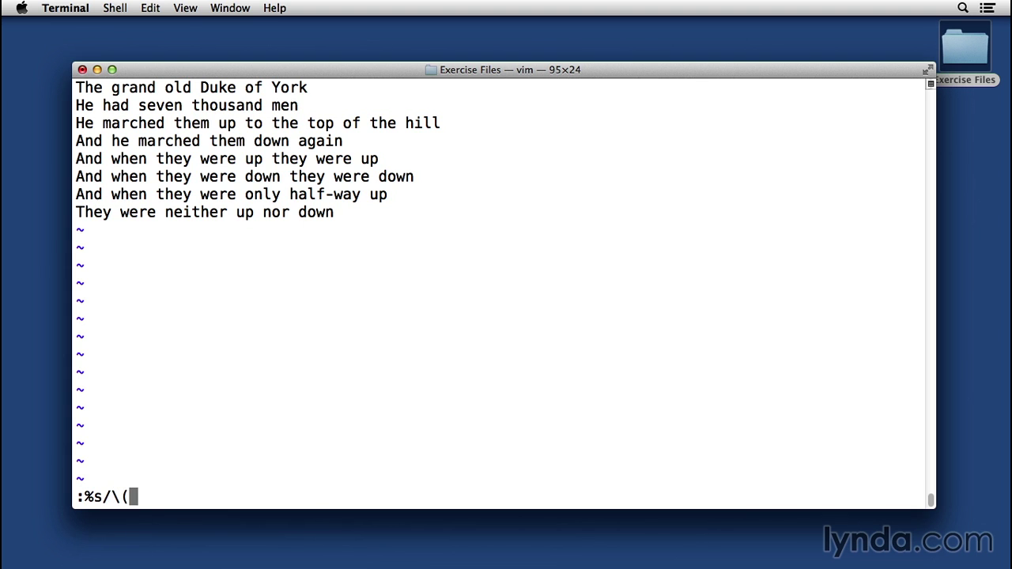
text(they\))
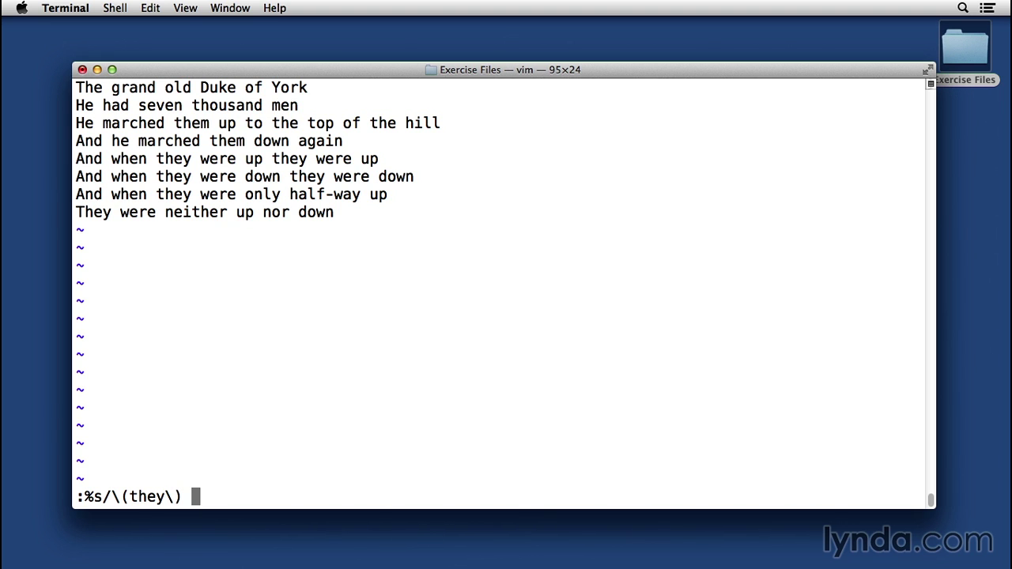
text( \(were\))
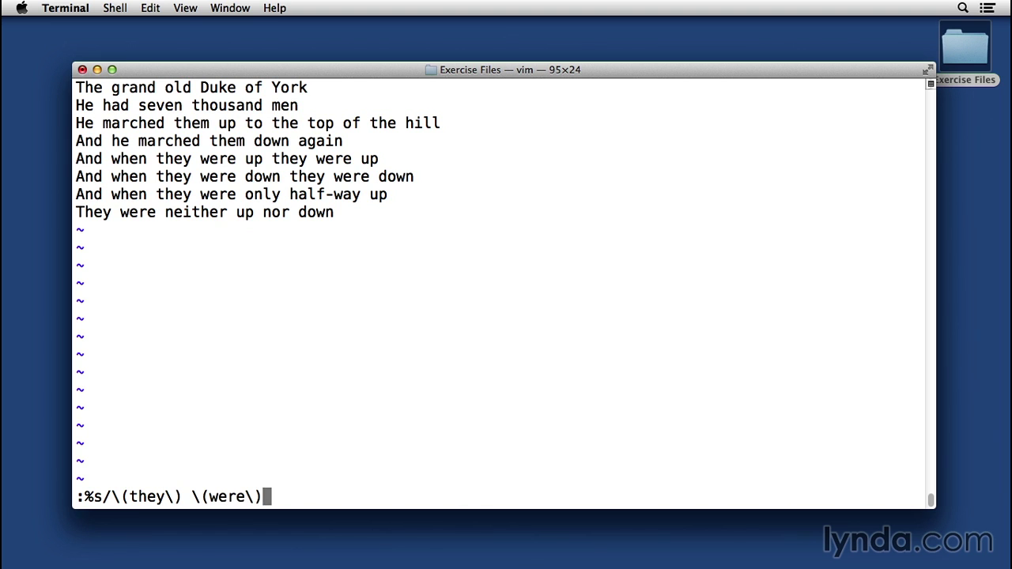
text(/)
text(\2 \1)
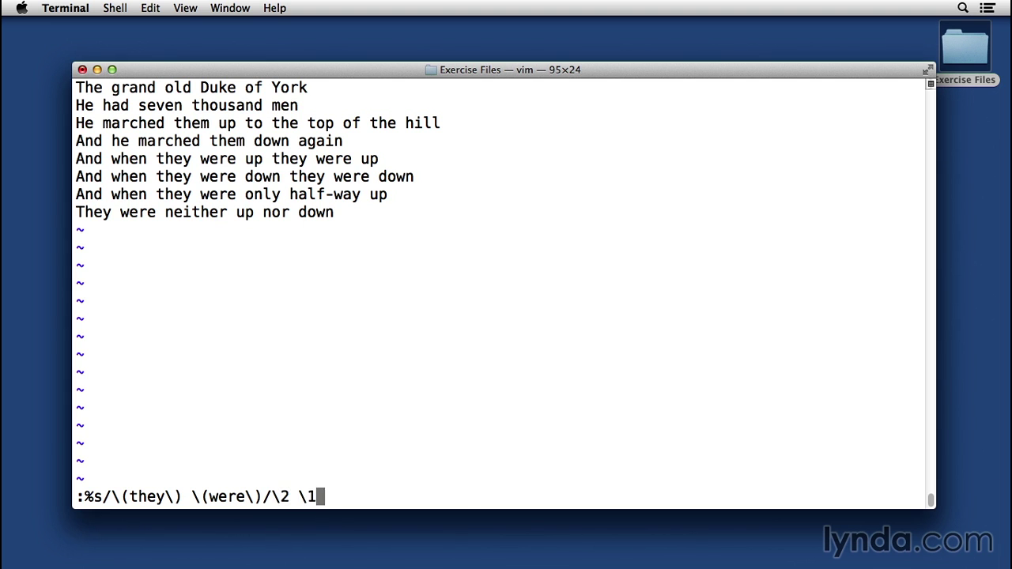
text(/)
key(Return)
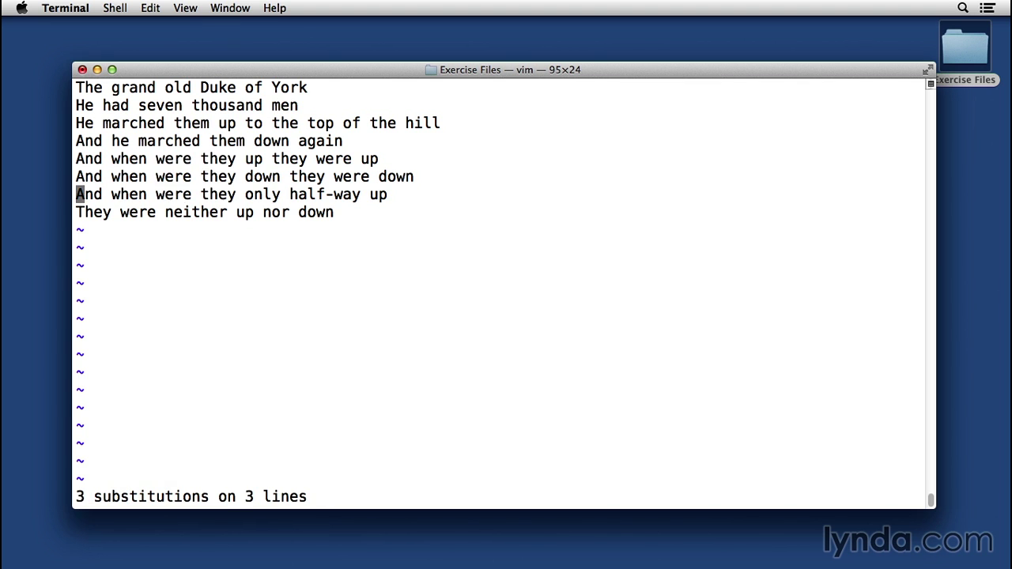